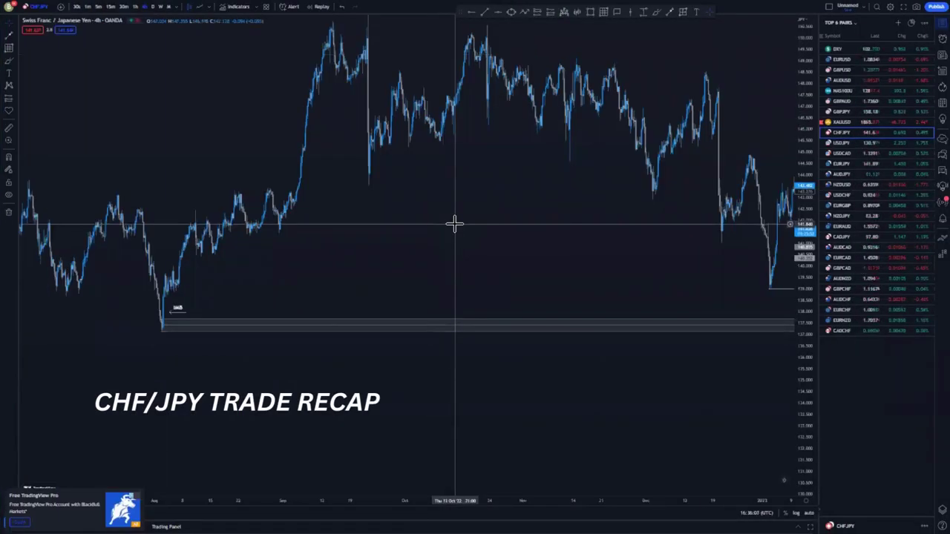
# Circle the IMB label in red brush and trace the rally from the lower demand zone into the upper supply zone.
pyautogui.moveTo(515, 240); pyautogui.dragTo(444, 226)
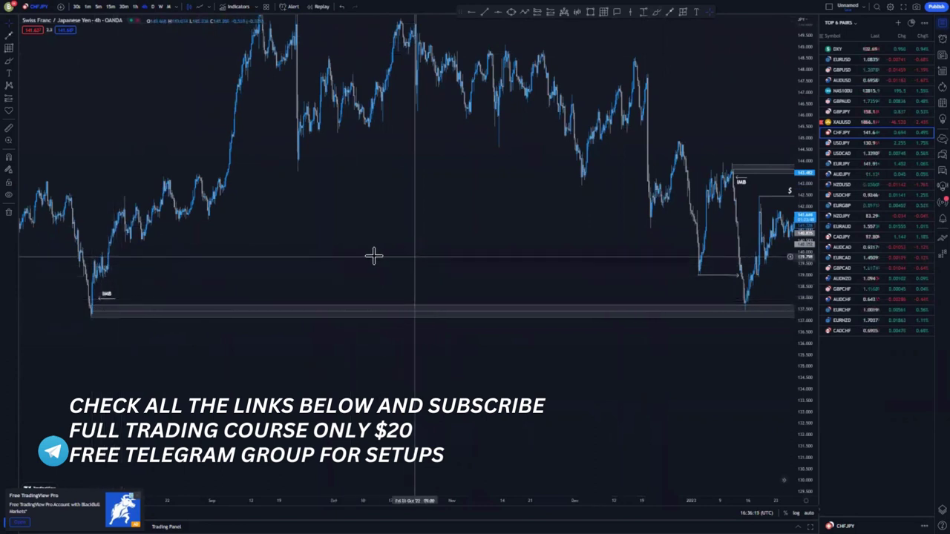
pyautogui.moveTo(373, 255); pyautogui.dragTo(198, 262)
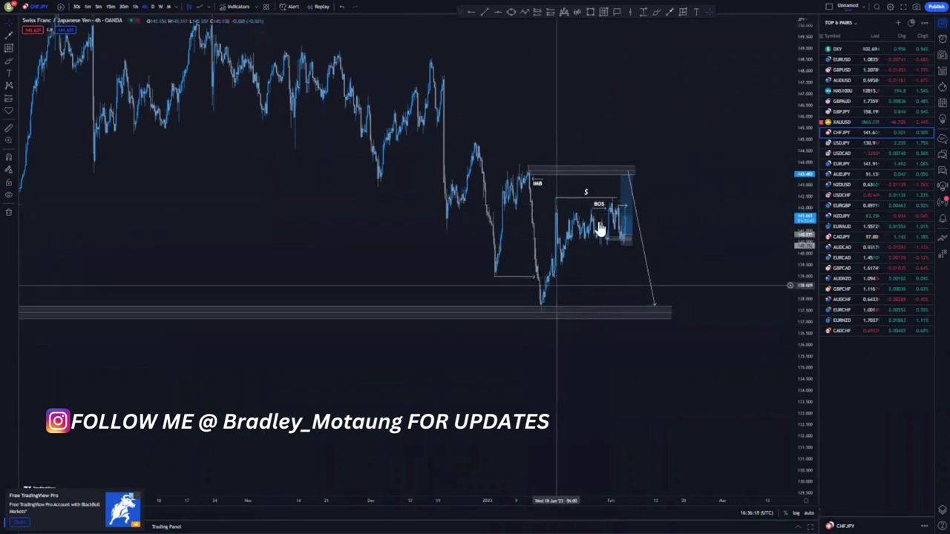
pyautogui.scroll(5, 735, 361)
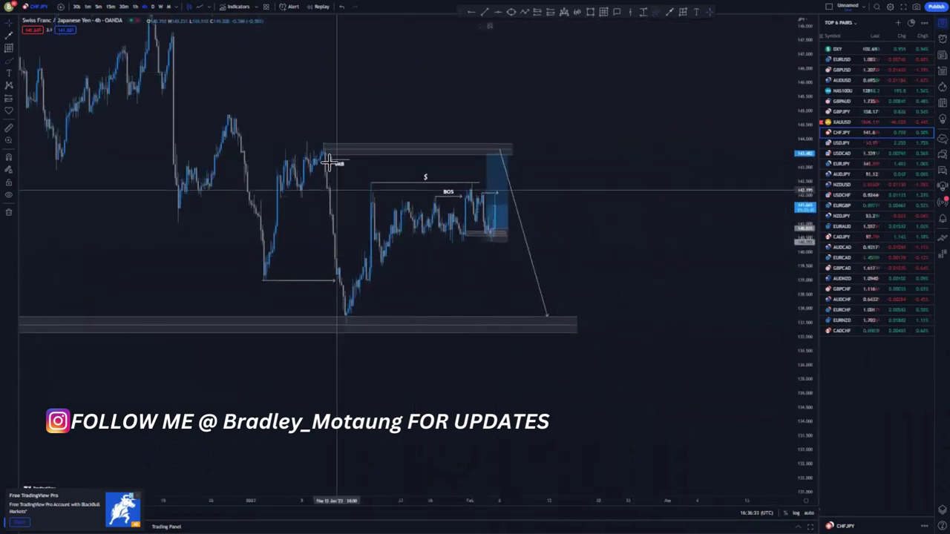
pyautogui.moveTo(328, 144)
pyautogui.mouseDown()
pyautogui.moveTo(312, 186)
pyautogui.moveTo(334, 292)
pyautogui.moveTo(357, 315)
pyautogui.moveTo(334, 141)
pyautogui.mouseUp()
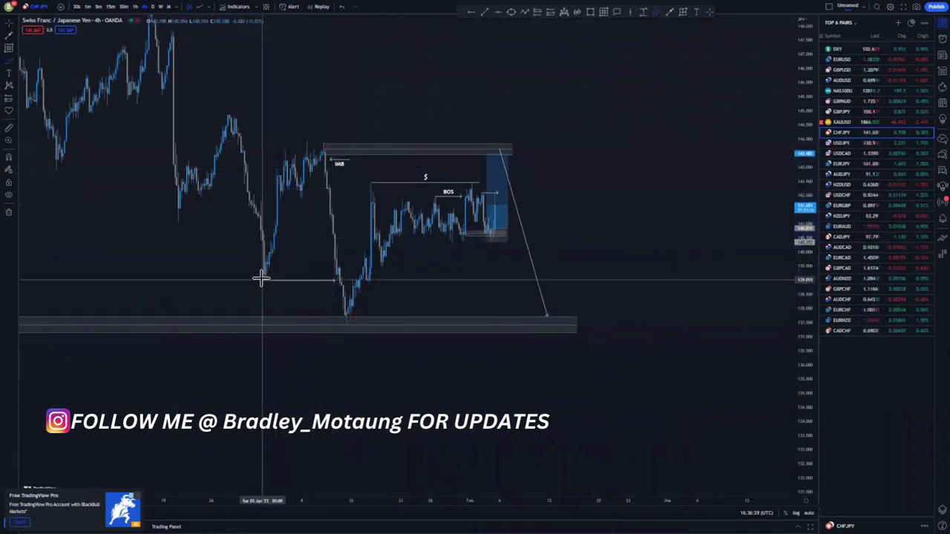
pyautogui.moveTo(258, 279); pyautogui.dragTo(297, 278)
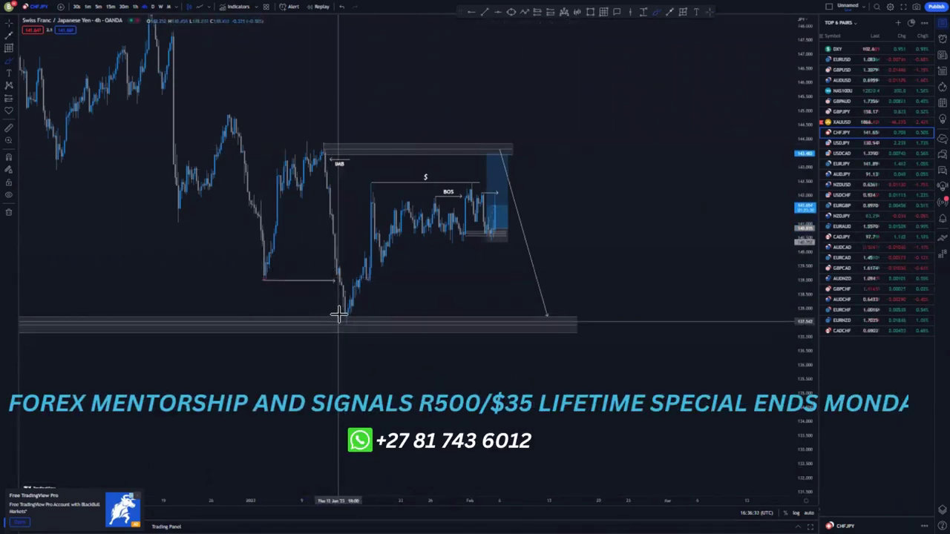
pyautogui.moveTo(346, 318)
pyautogui.mouseDown()
pyautogui.moveTo(375, 203)
pyautogui.moveTo(475, 197)
pyautogui.moveTo(497, 225)
pyautogui.moveTo(489, 158)
pyautogui.mouseUp()
pyautogui.moveTo(352, 153)
pyautogui.mouseDown()
pyautogui.moveTo(333, 155)
pyautogui.moveTo(358, 163)
pyautogui.mouseUp()
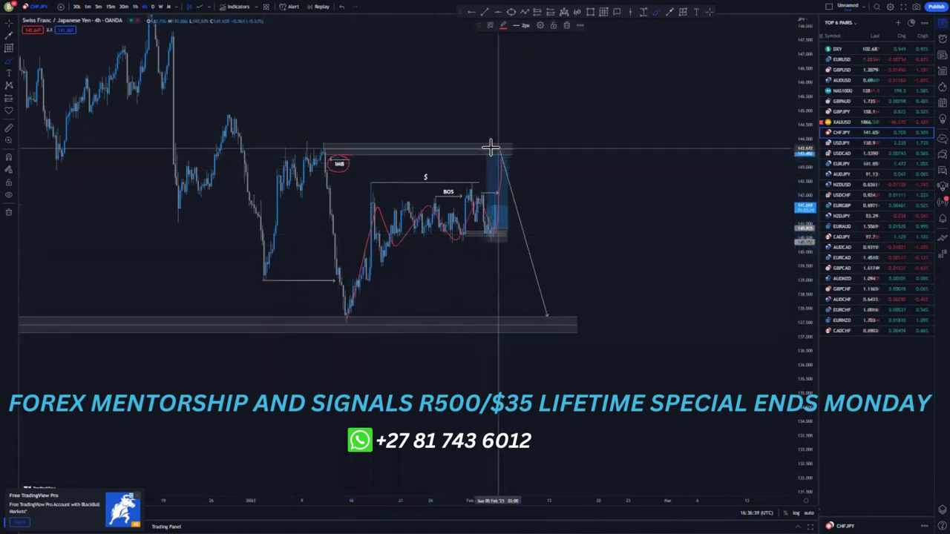
pyautogui.moveTo(514, 156)
pyautogui.mouseDown()
pyautogui.moveTo(490, 148)
pyautogui.moveTo(503, 148)
pyautogui.moveTo(558, 318)
pyautogui.mouseUp()
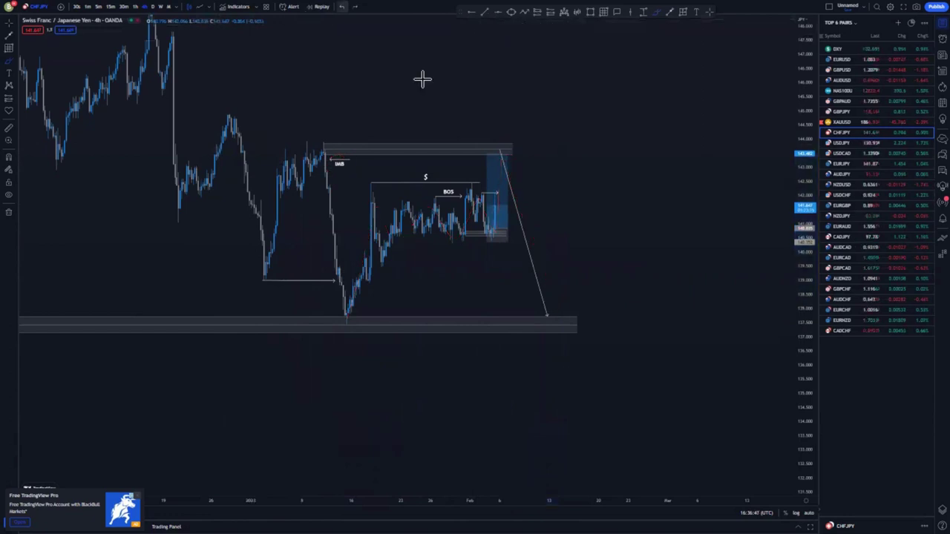
# Draw three horizontal arrows from the November and December swing lows to where price breaks below each of them.
pyautogui.moveTo(426, 90); pyautogui.dragTo(767, 117)
pyautogui.scroll(-3, 386, 328)
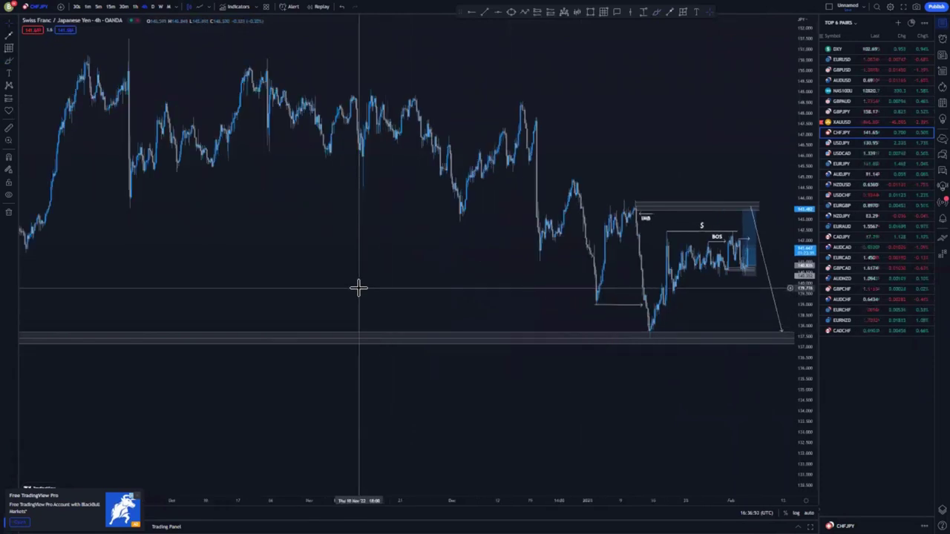
pyautogui.moveTo(285, 227); pyautogui.dragTo(244, 262)
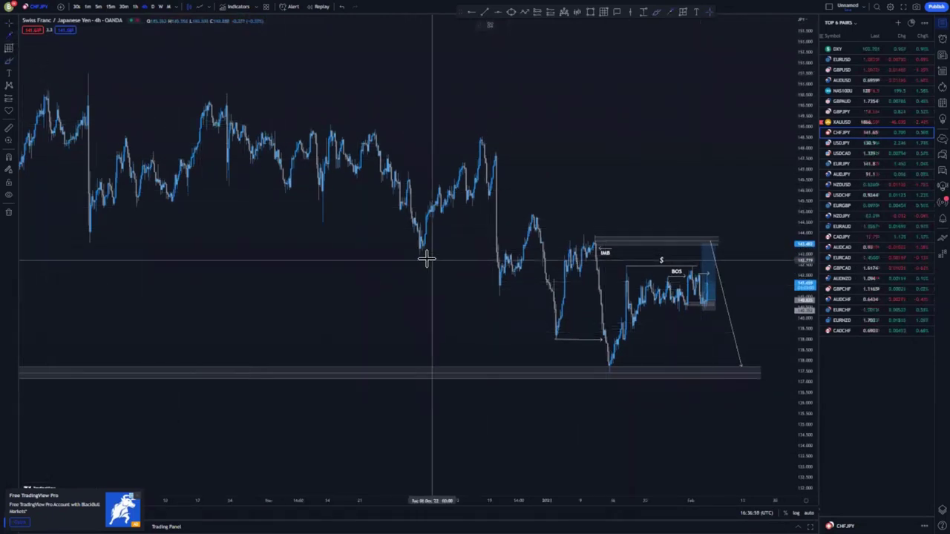
pyautogui.click(484, 256)
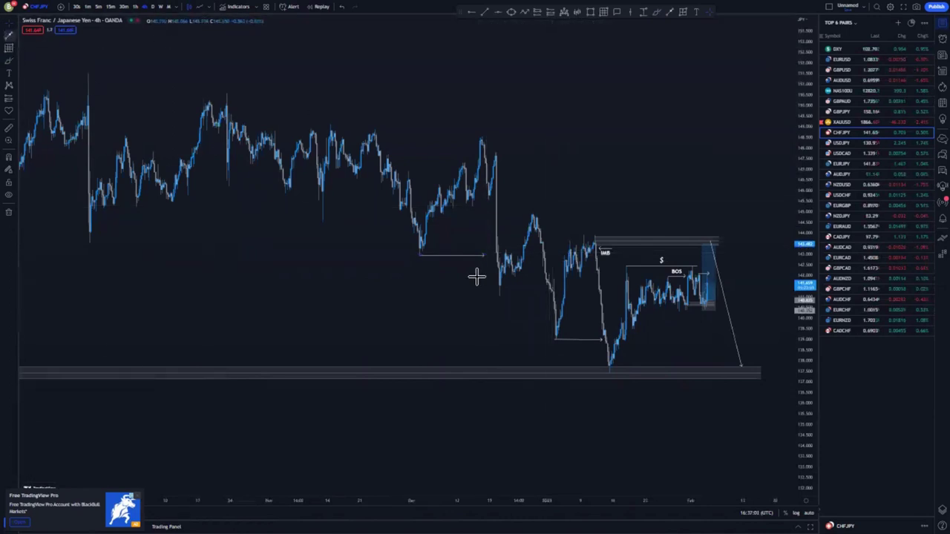
pyautogui.click(541, 293)
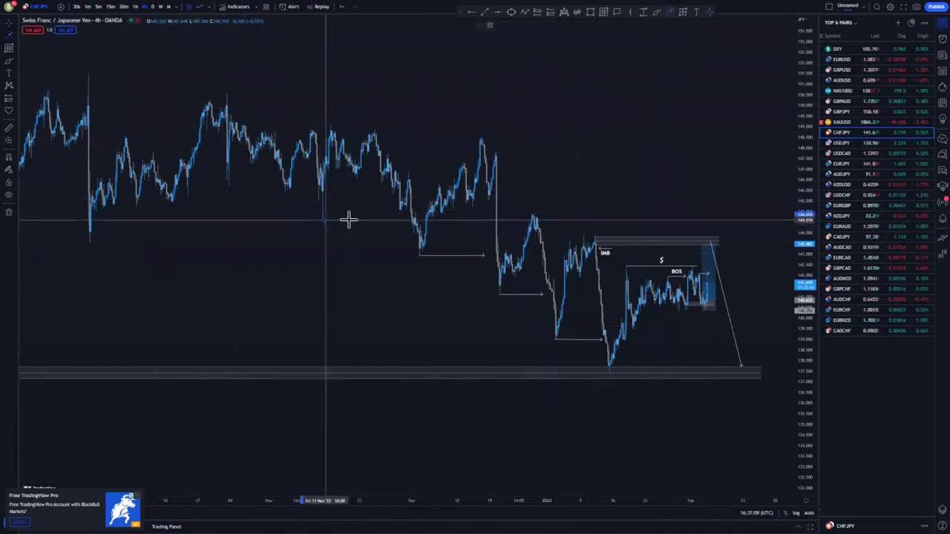
pyautogui.moveTo(389, 266); pyautogui.dragTo(339, 258)
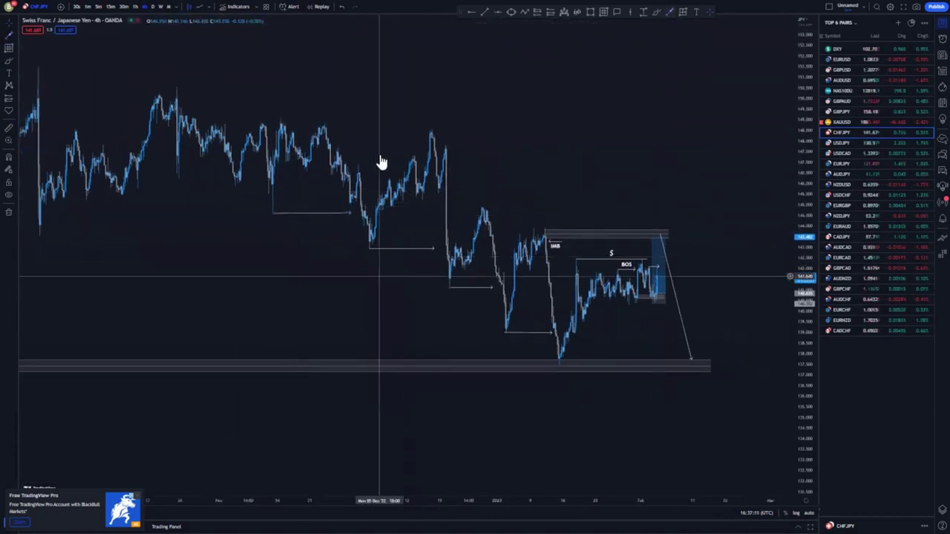
# Circle the IMB label with the brush and sketch a stepped decline from the supply zone through the lower demand zone.
pyautogui.hscroll(5, 399, 363)
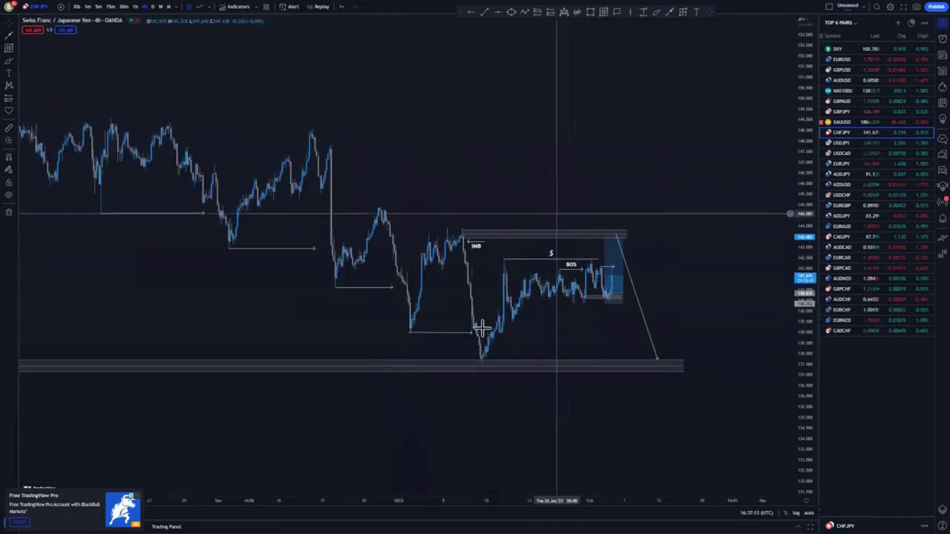
pyautogui.moveTo(808, 369); pyautogui.dragTo(805, 276)
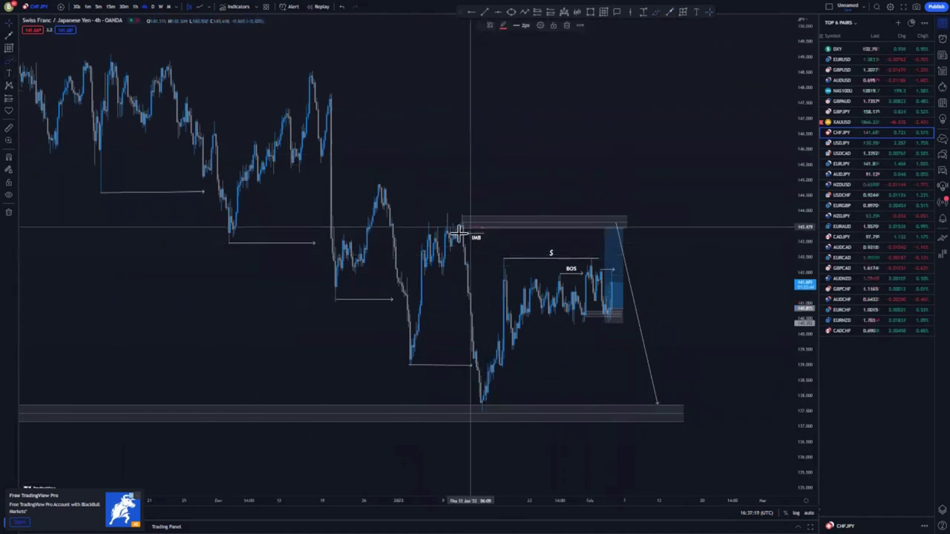
pyautogui.click(472, 235)
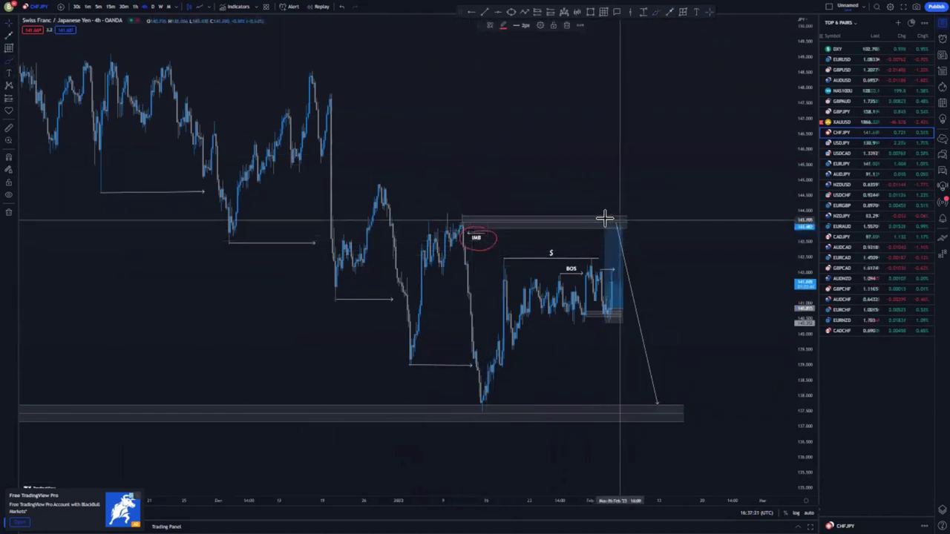
pyautogui.moveTo(614, 218); pyautogui.dragTo(644, 266)
pyautogui.moveTo(658, 312); pyautogui.dragTo(721, 432)
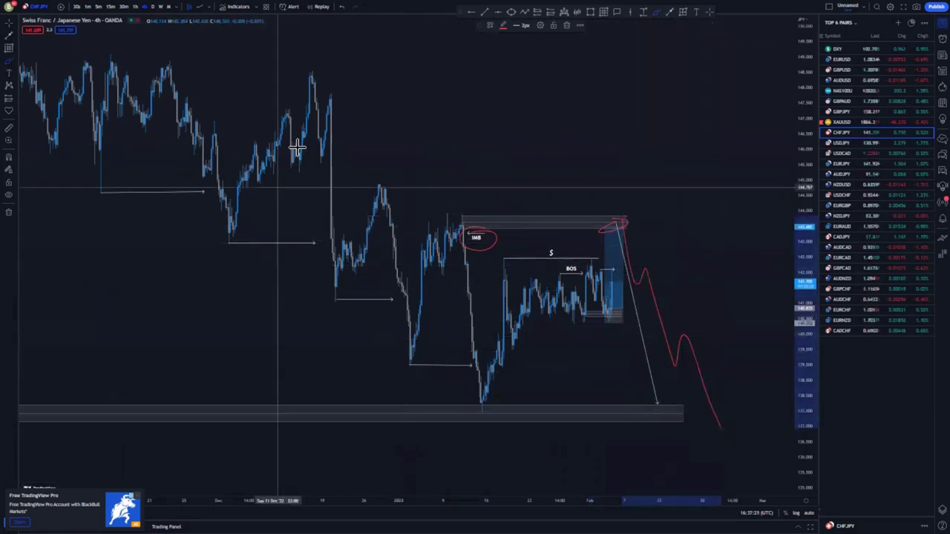
# Sketch a descending channel with brush lines above the highs and below the lows, and undo the red strokes.
pyautogui.moveTo(297, 54); pyautogui.dragTo(691, 293)
pyautogui.moveTo(49, 175); pyautogui.dragTo(550, 405)
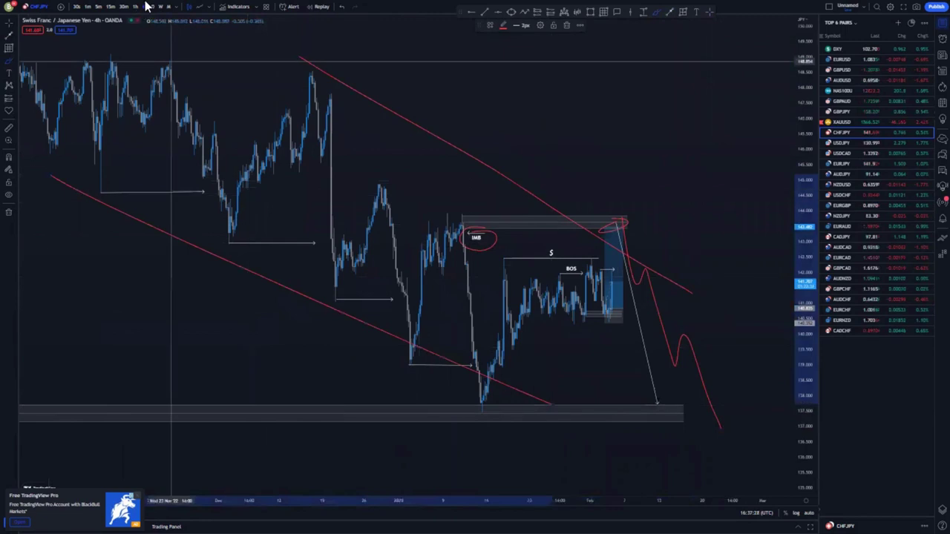
pyautogui.hotkey('ctrl', 'z')
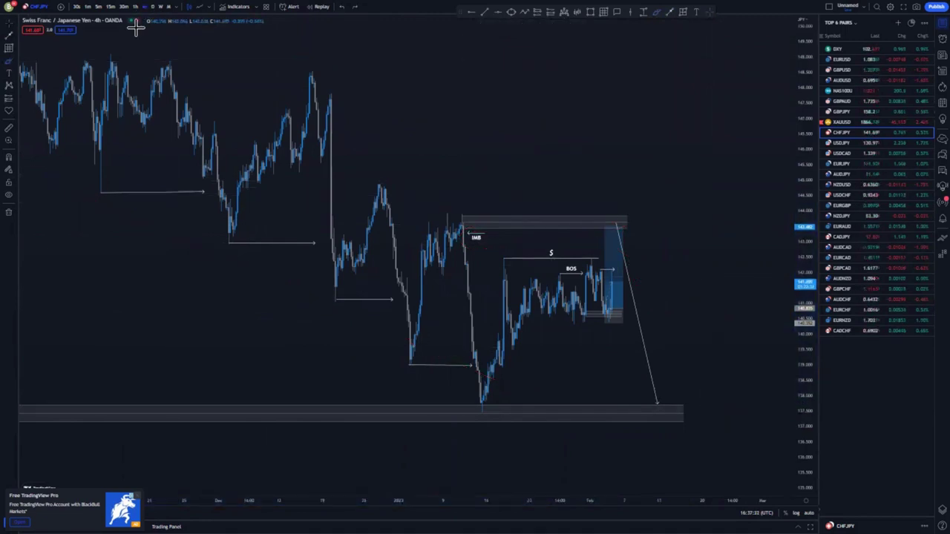
# Switch the chart to the 1-hour timeframe and stretch the price scale around the range and long position.
pyautogui.click(138, 6)
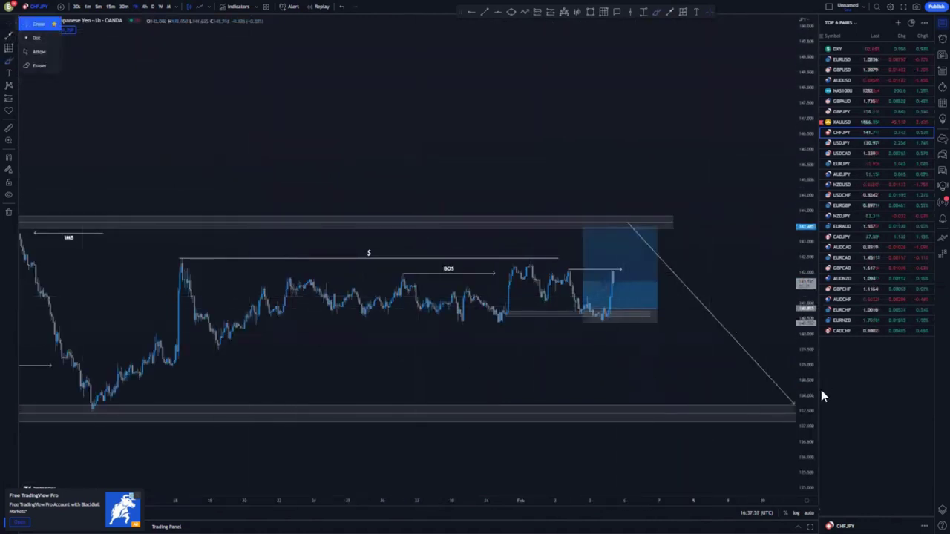
pyautogui.moveTo(798, 349); pyautogui.dragTo(798, 238)
pyautogui.moveTo(600, 403); pyautogui.dragTo(517, 348)
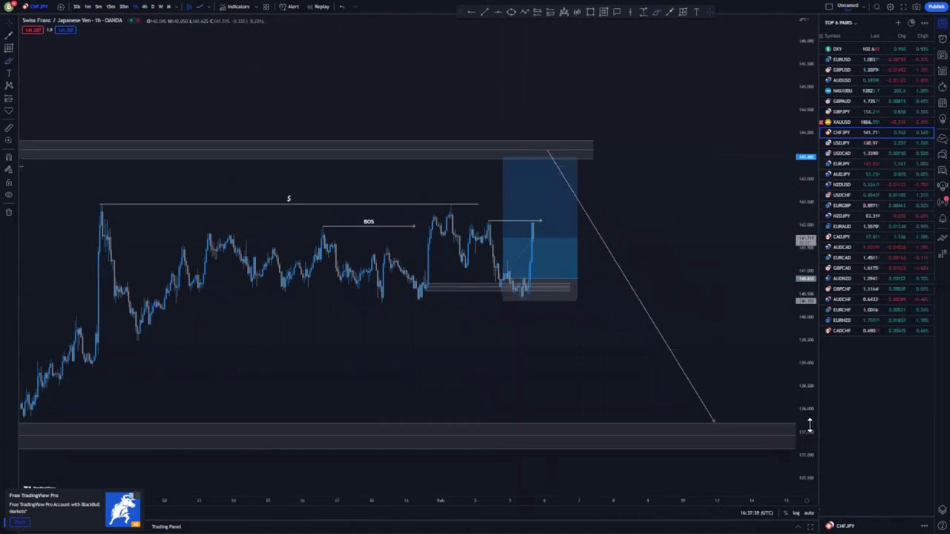
pyautogui.moveTo(800, 388); pyautogui.dragTo(798, 275)
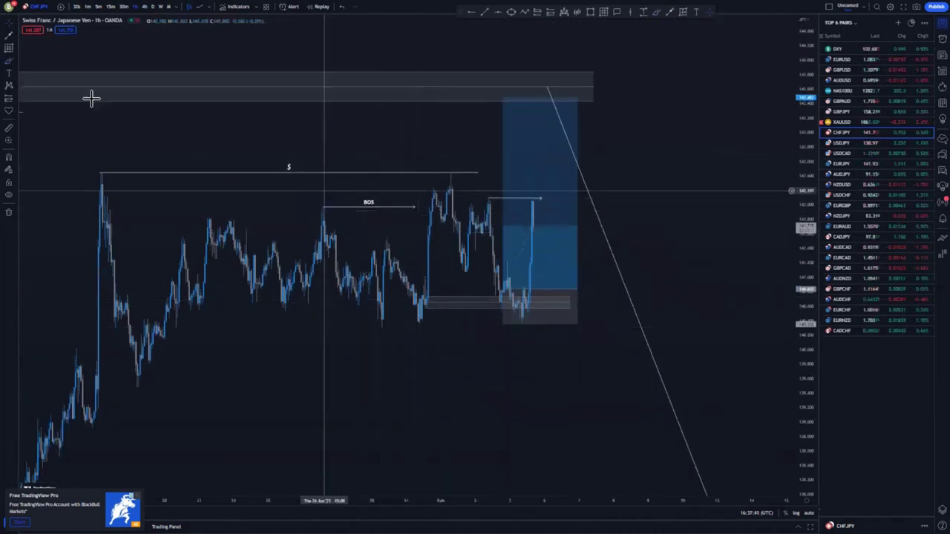
# Circle the $ liquidity line with the brush and sketch price rising into the circled supply zone before falling away.
pyautogui.moveTo(475, 163)
pyautogui.mouseDown()
pyautogui.moveTo(138, 140)
pyautogui.moveTo(198, 190)
pyautogui.moveTo(472, 163)
pyautogui.moveTo(292, 154)
pyautogui.mouseUp()
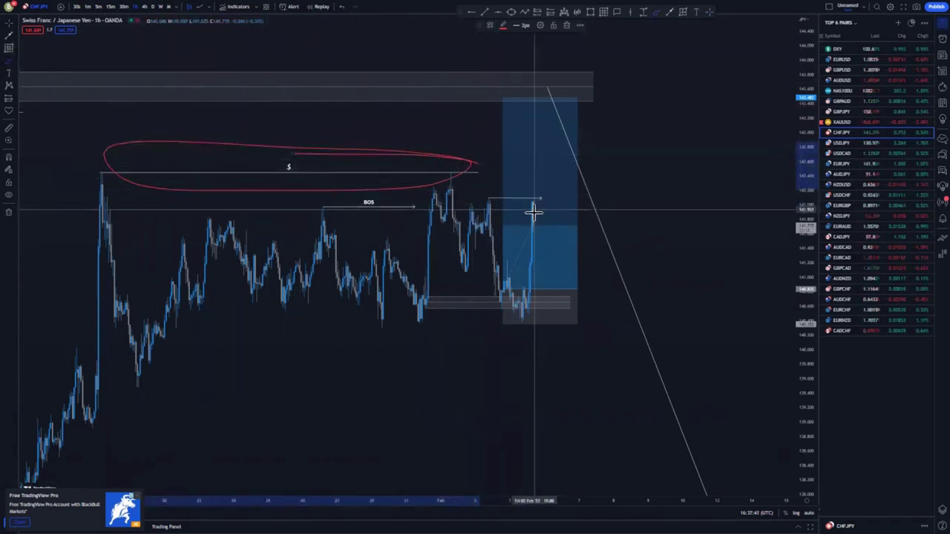
pyautogui.moveTo(534, 181)
pyautogui.mouseDown()
pyautogui.moveTo(566, 131)
pyautogui.moveTo(572, 100)
pyautogui.mouseUp()
pyautogui.scroll(-2, 553, 167)
pyautogui.scroll(-3, 554, 167)
pyautogui.moveTo(348, 80)
pyautogui.mouseDown()
pyautogui.moveTo(331, 81)
pyautogui.moveTo(358, 94)
pyautogui.moveTo(346, 80)
pyautogui.mouseUp()
pyautogui.moveTo(663, 91)
pyautogui.mouseDown()
pyautogui.moveTo(687, 87)
pyautogui.moveTo(731, 219)
pyautogui.mouseUp()
pyautogui.moveTo(768, 253); pyautogui.dragTo(778, 278)
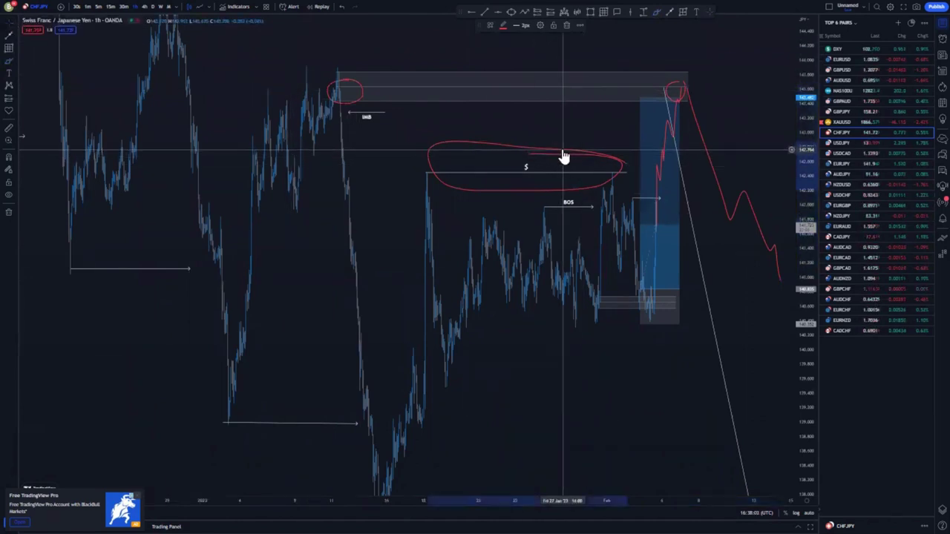
# Remove all red brush strokes around the liquidity line, the supply zone and the projected price path.
pyautogui.click(695, 119)
pyautogui.press('Delete')
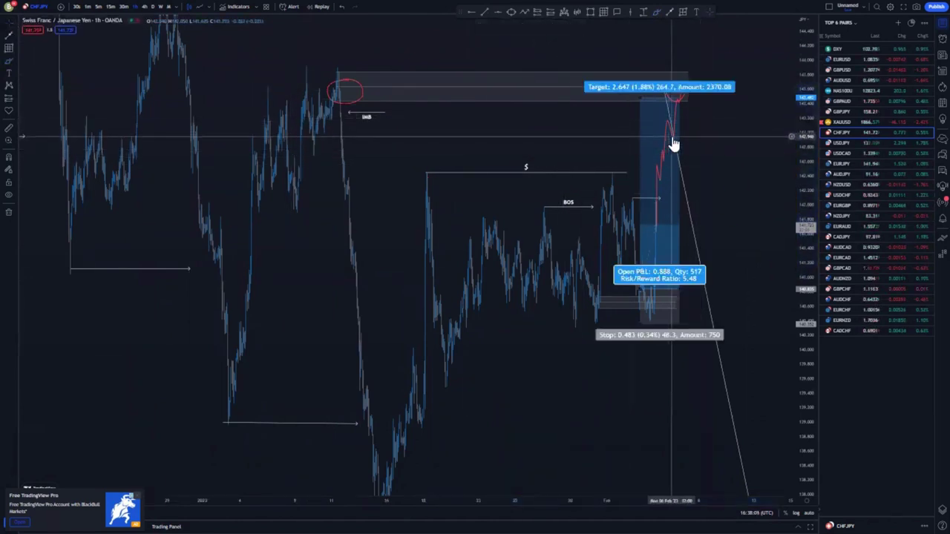
pyautogui.hotkey('ctrl', 'z')
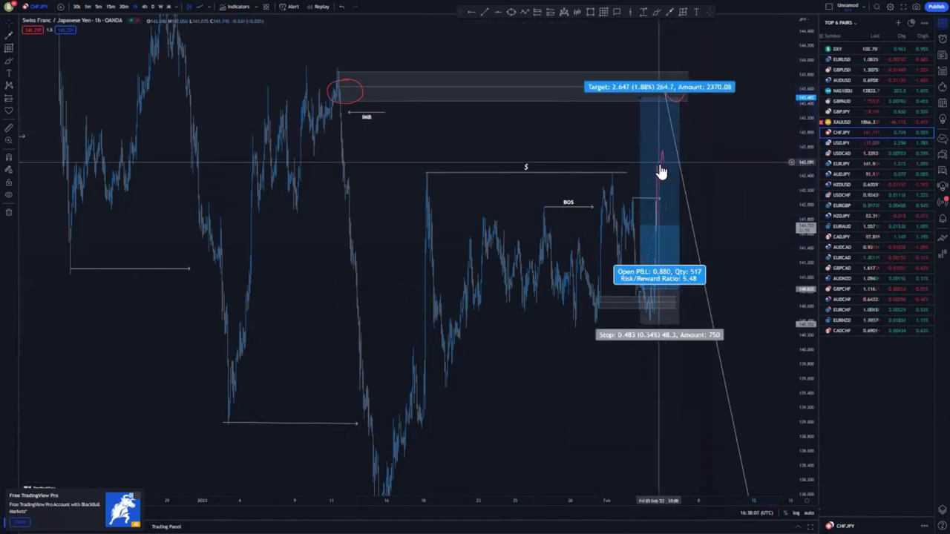
pyautogui.hotkey('ctrl', 'z')
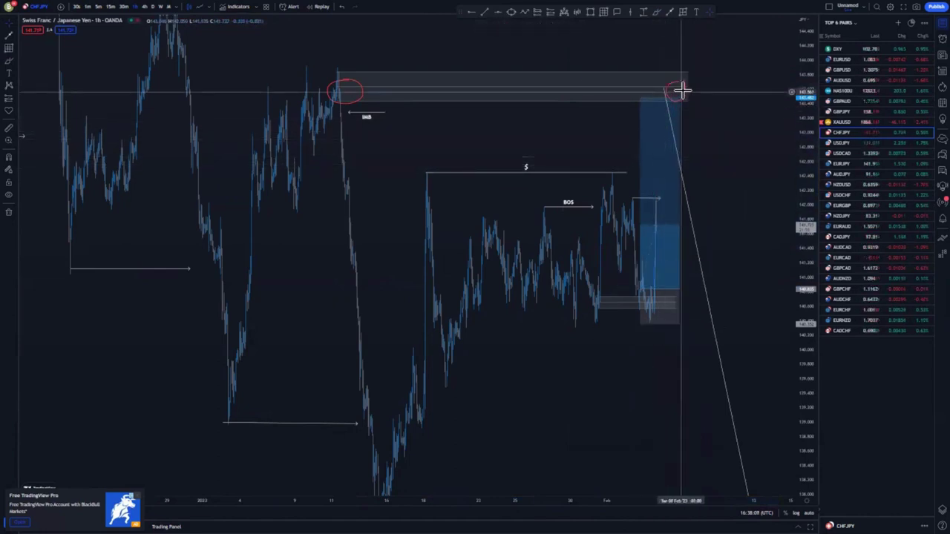
pyautogui.click(355, 107)
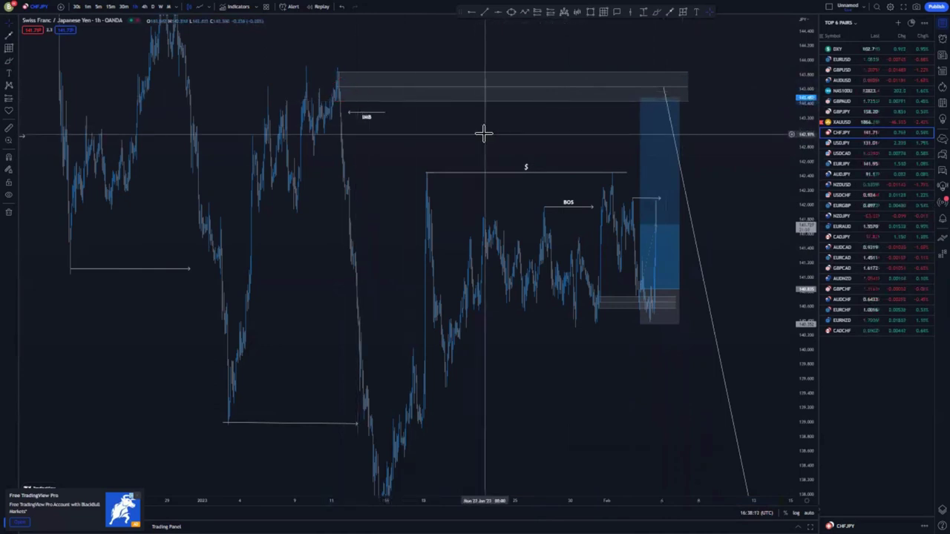
# Draw a horizontal arrow beneath the January range lows, ending just past the low below the BOS arrow.
pyautogui.scroll(3, 445, 174)
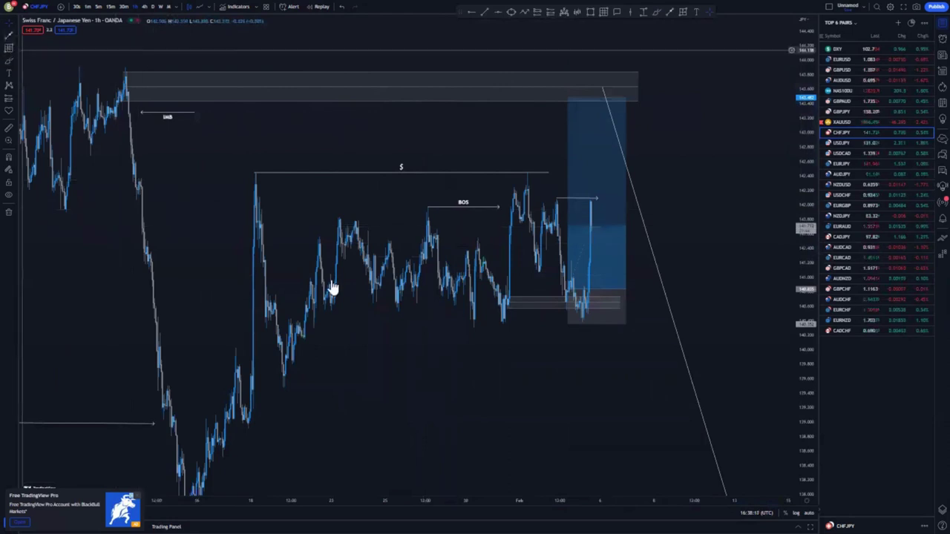
pyautogui.click(486, 323)
pyautogui.click(500, 350)
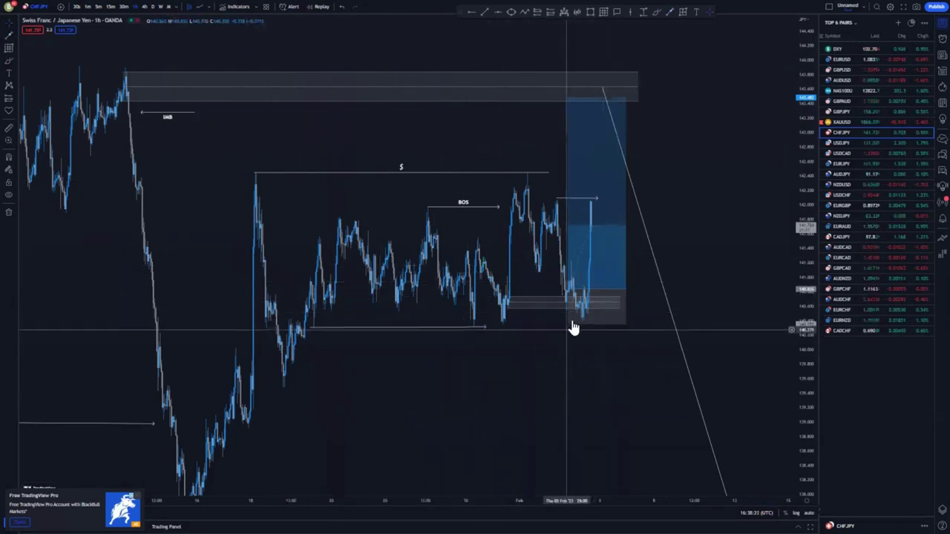
# Brush a projected zigzag path from the latest candle, dipping inside the long position and rising to the supply zone.
pyautogui.scroll(2, 564, 324)
pyautogui.scroll(3, 608, 222)
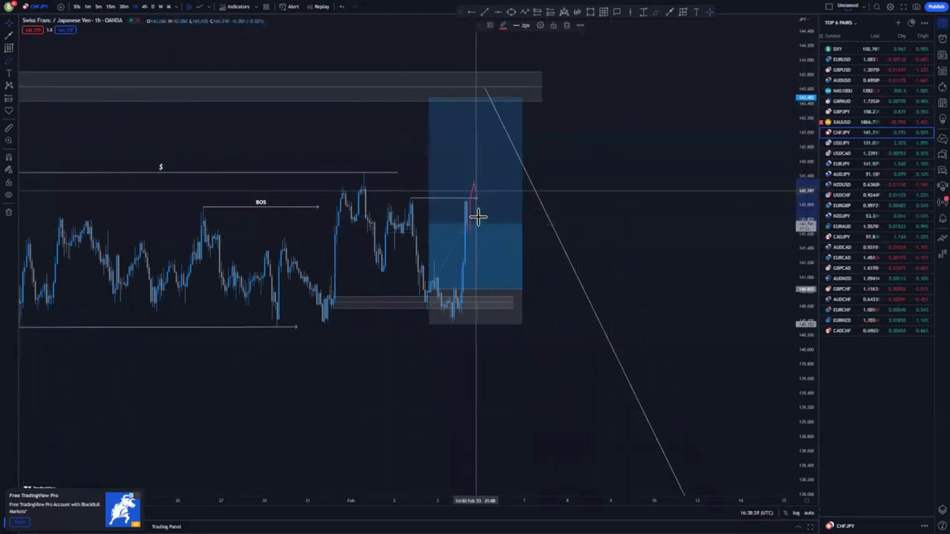
pyautogui.moveTo(511, 226); pyautogui.dragTo(542, 103)
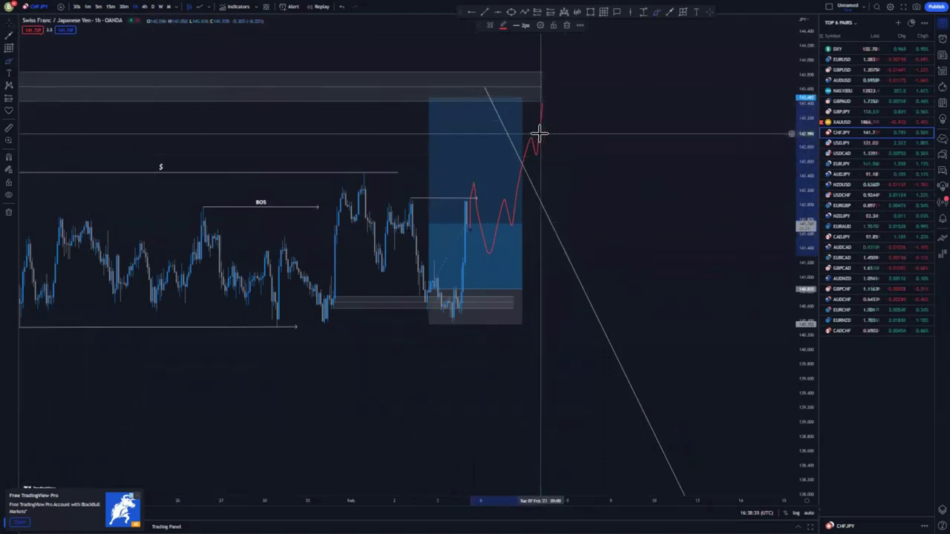
pyautogui.write('[')
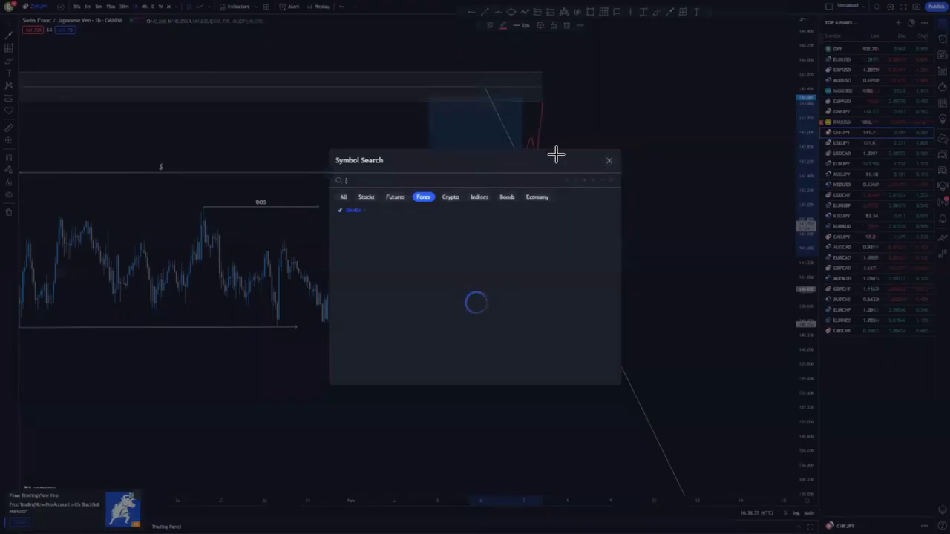
pyautogui.press('Escape')
pyautogui.write('i')
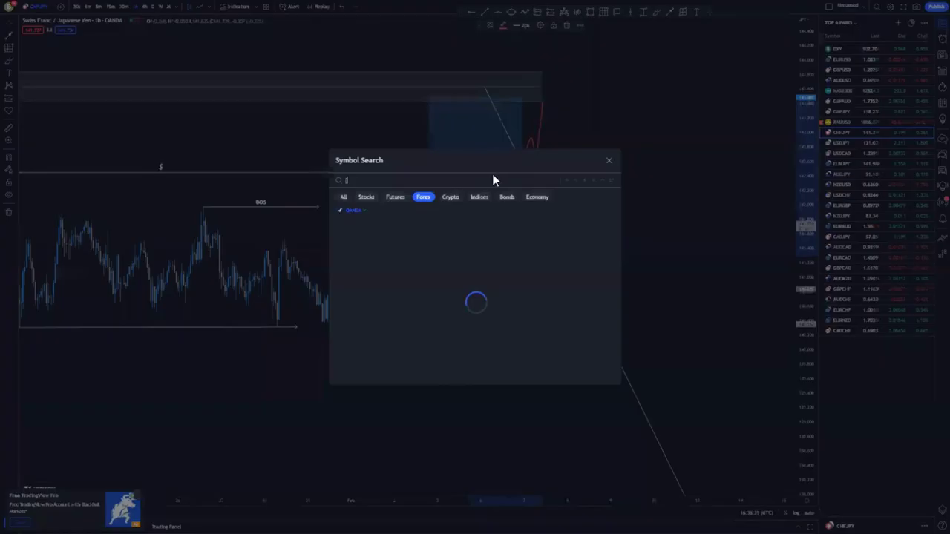
pyautogui.click(609, 161)
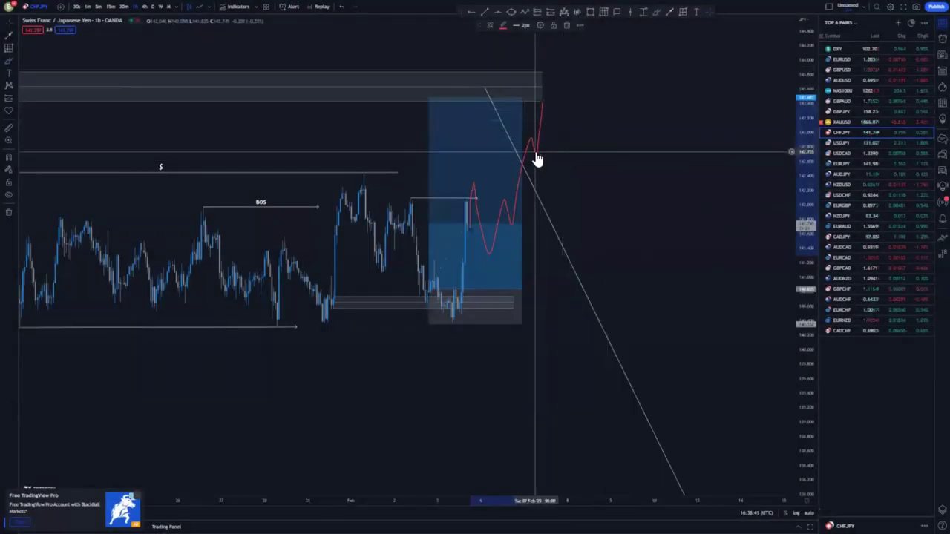
# Delete the red projected-path stroke beside the long position.
pyautogui.press('Delete')
pyautogui.scroll(2, 439, 314)
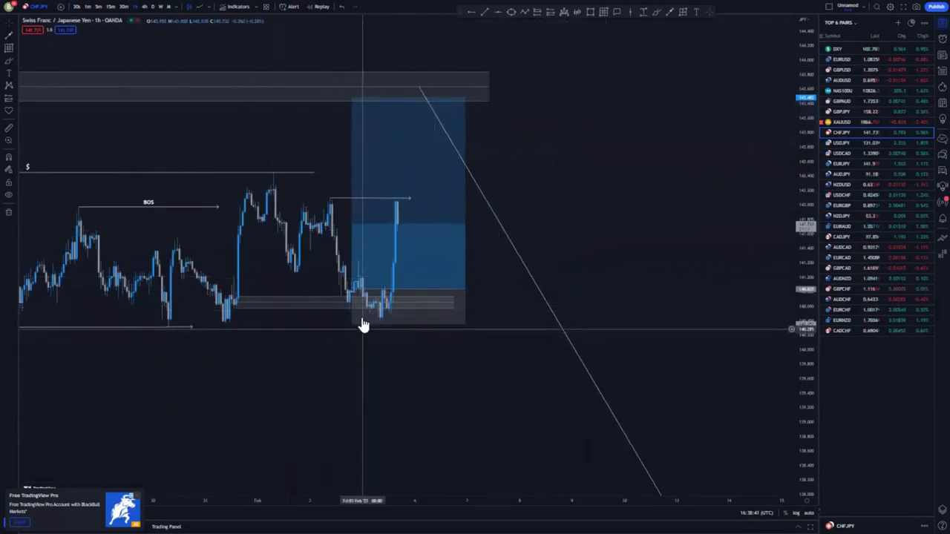
# Switch the chart to the 30-minute timeframe.
pyautogui.scroll(-1, 409, 369)
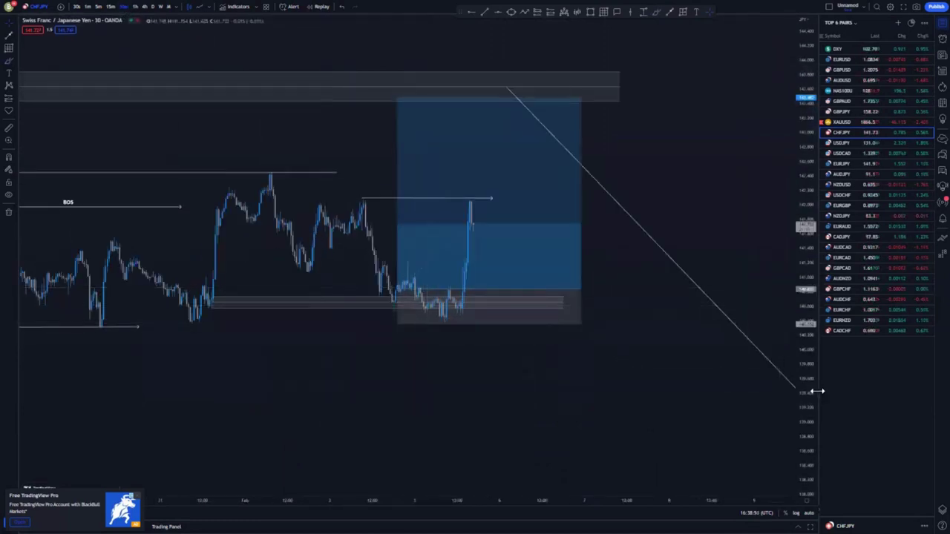
pyautogui.moveTo(797, 336); pyautogui.dragTo(800, 253)
pyautogui.moveTo(215, 404); pyautogui.dragTo(218, 377)
pyautogui.scroll(1, 208, 364)
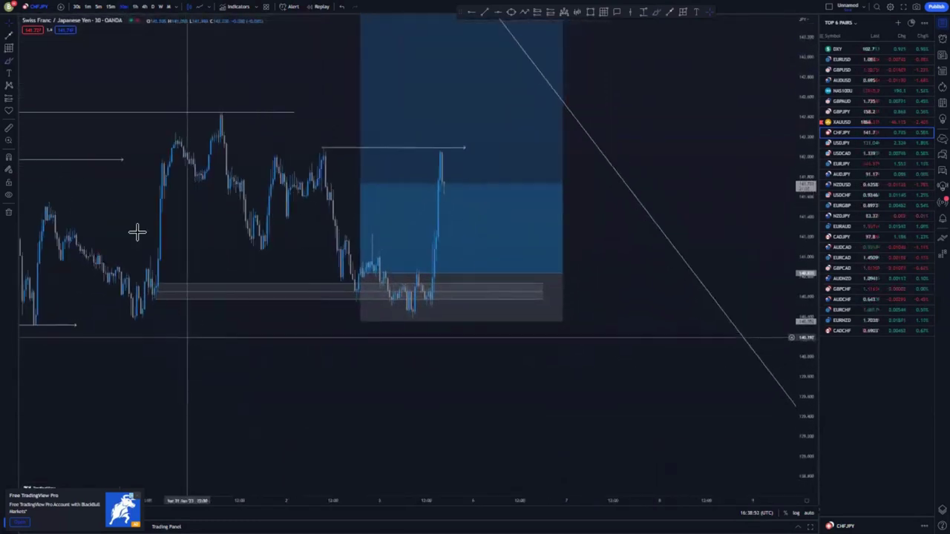
# Move the demand zone down onto the January 31 swing-low candle and adjust its upper edge to that candle.
pyautogui.moveTo(217, 289); pyautogui.dragTo(200, 304)
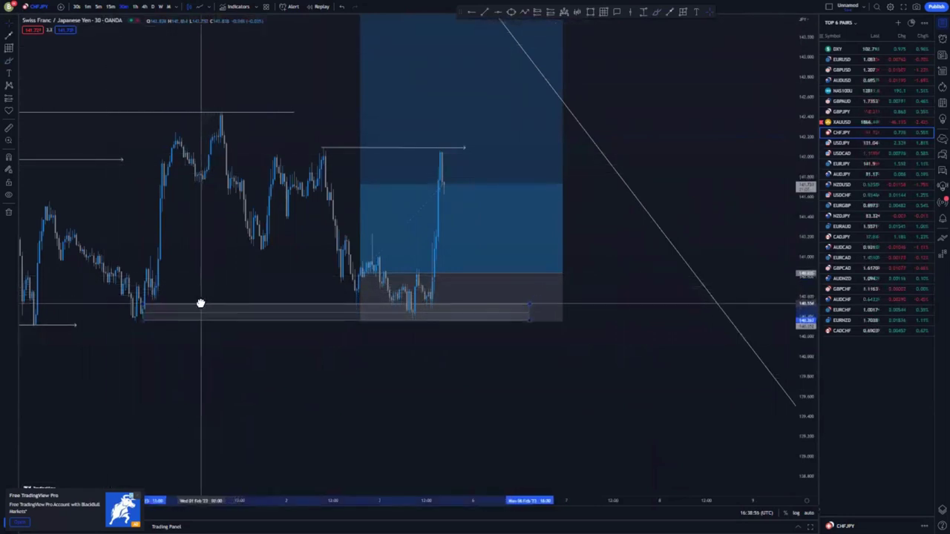
pyautogui.click(190, 347)
pyautogui.moveTo(143, 305)
pyautogui.mouseDown()
pyautogui.moveTo(142, 319)
pyautogui.moveTo(142, 301)
pyautogui.mouseUp()
pyautogui.click(183, 345)
pyautogui.click(187, 339)
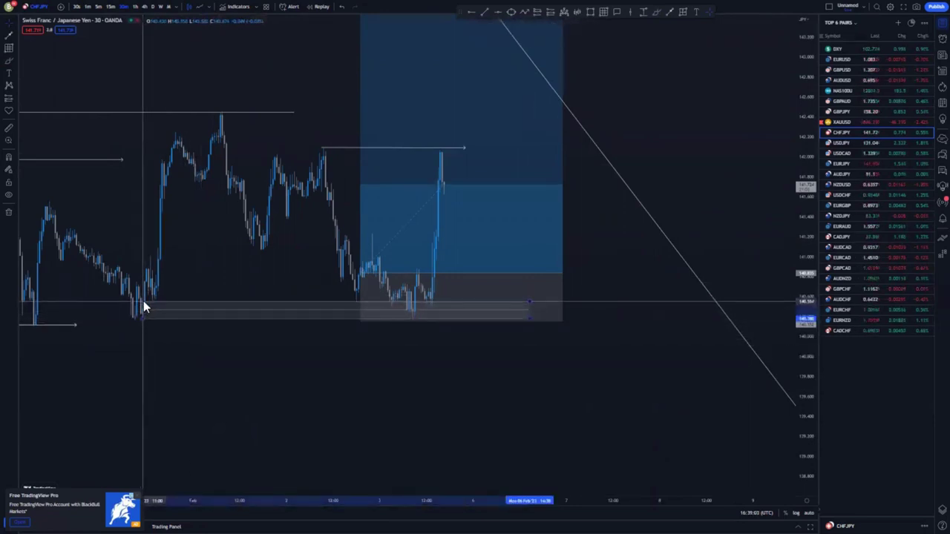
pyautogui.click(234, 372)
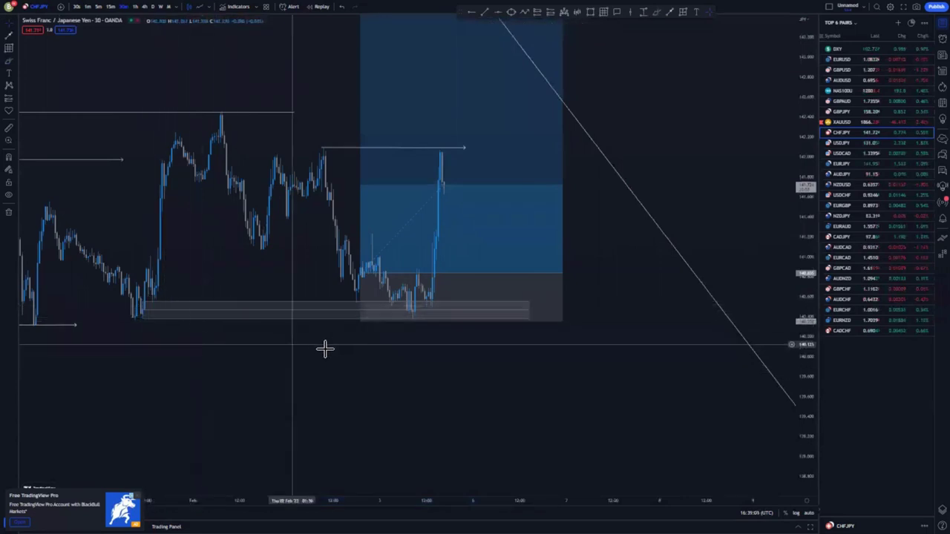
# Switch to the 15-minute timeframe and examine the refined demand zone and the price reaction inside it.
pyautogui.scroll(-2, 235, 329)
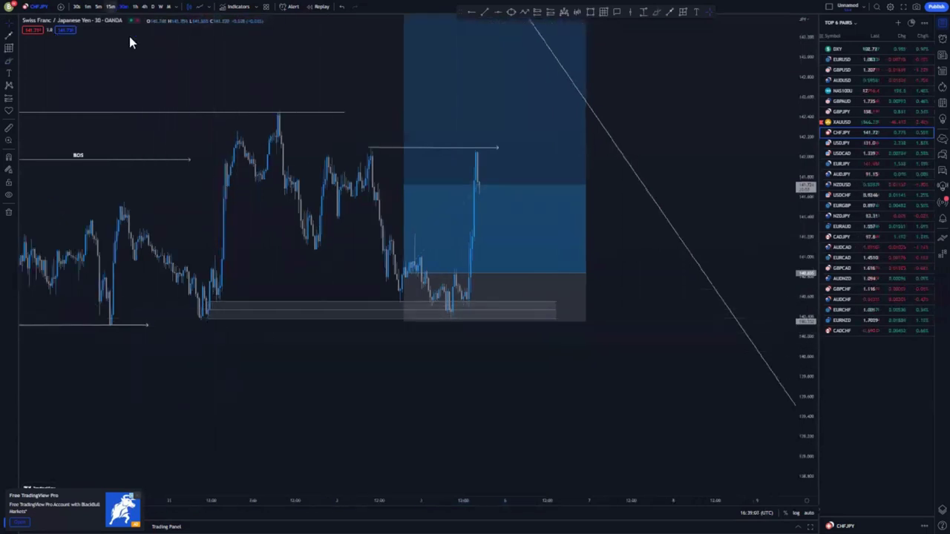
pyautogui.click(111, 6)
pyautogui.scroll(-5, 292, 362)
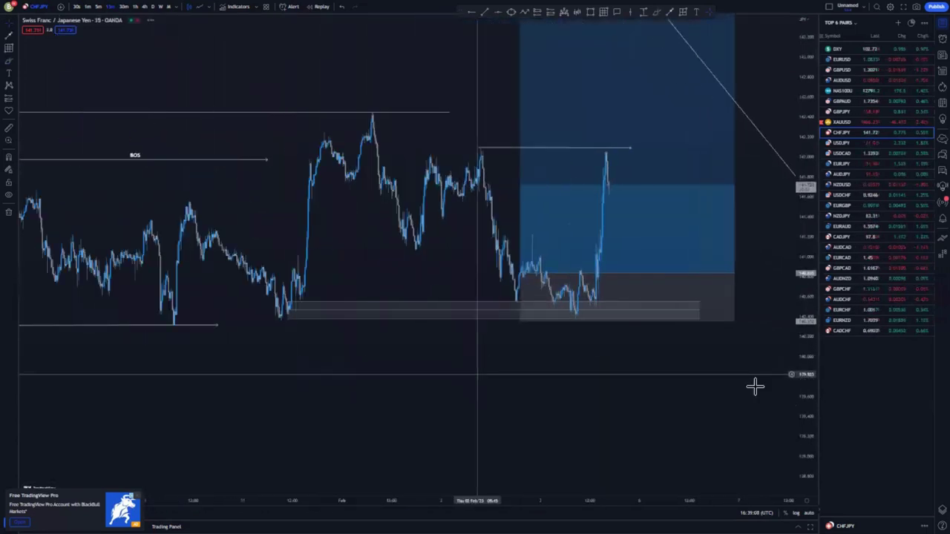
pyautogui.moveTo(804, 407); pyautogui.dragTo(803, 319)
pyautogui.scroll(2, 519, 438)
pyautogui.moveTo(271, 428); pyautogui.dragTo(472, 423)
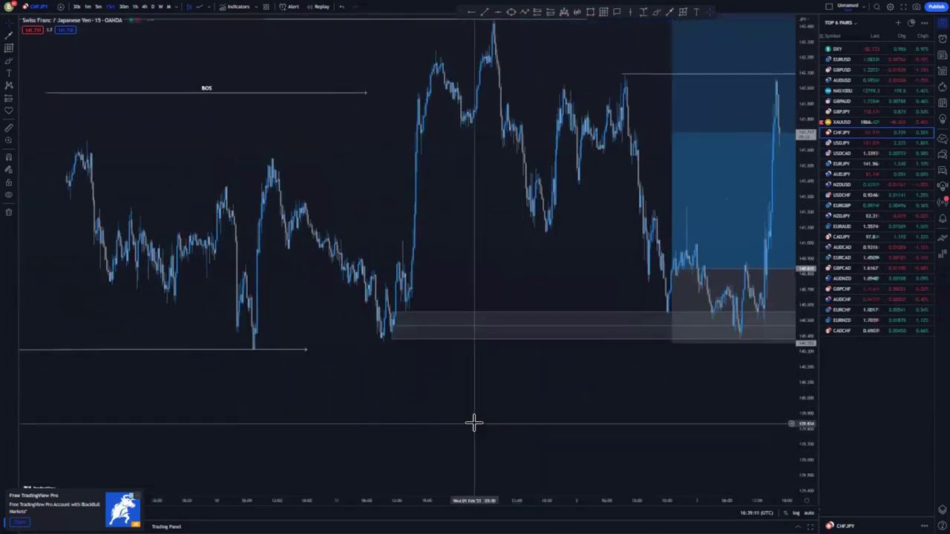
pyautogui.scroll(5, 473, 423)
pyautogui.moveTo(155, 386); pyautogui.dragTo(201, 387)
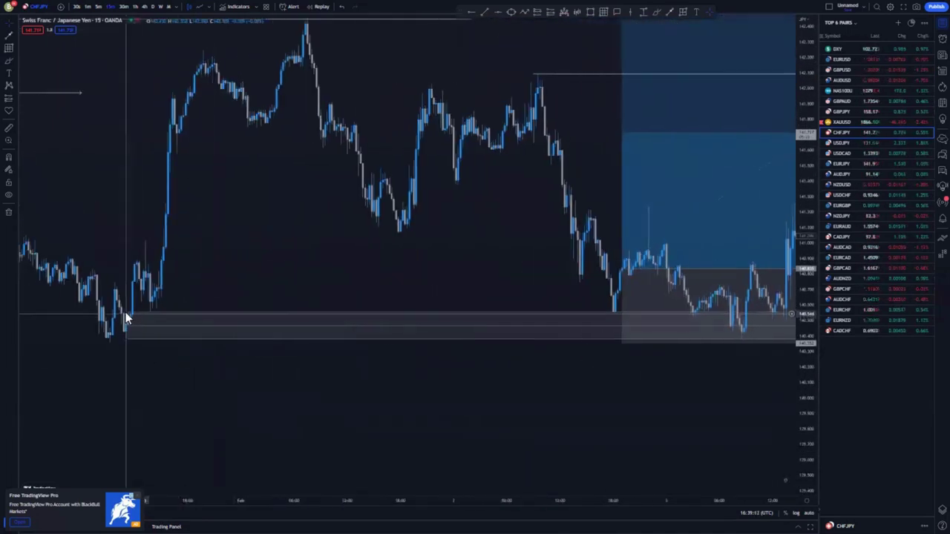
pyautogui.hscroll(10, 494, 400)
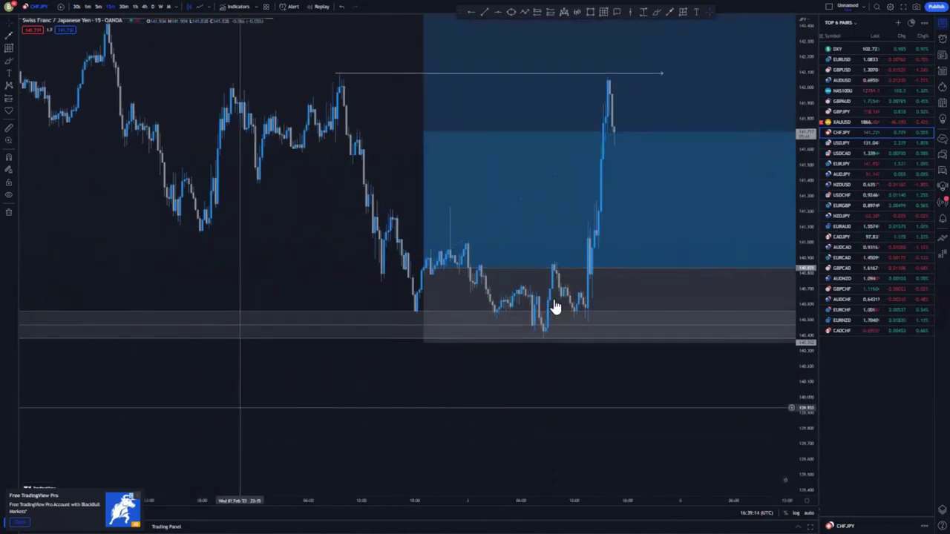
# Reposition the long position with its entry inside the demand zone, a 0.116 stop below it and a 2.968 target at the supply zone.
pyautogui.scroll(-5, 584, 388)
pyautogui.moveTo(717, 429); pyautogui.dragTo(529, 435)
pyautogui.scroll(-3, 529, 435)
pyautogui.moveTo(814, 215); pyautogui.dragTo(798, 339)
pyautogui.moveTo(593, 272); pyautogui.dragTo(617, 308)
pyautogui.moveTo(517, 351); pyautogui.dragTo(517, 316)
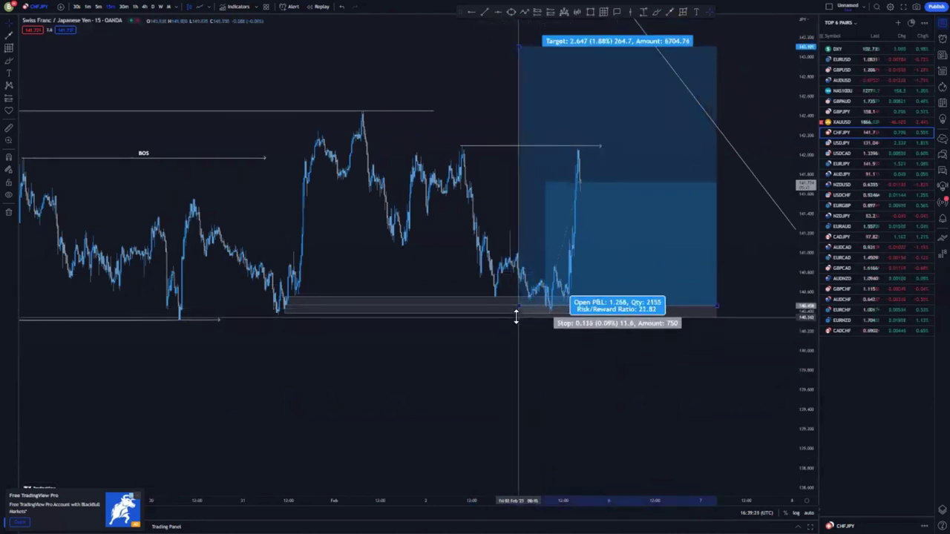
pyautogui.moveTo(552, 390); pyautogui.dragTo(492, 455)
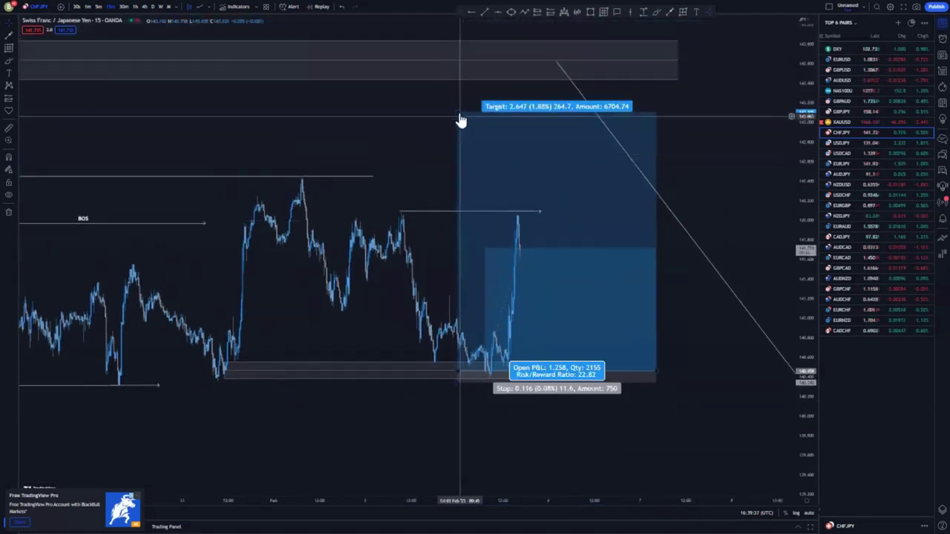
pyautogui.moveTo(464, 163); pyautogui.dragTo(484, 80)
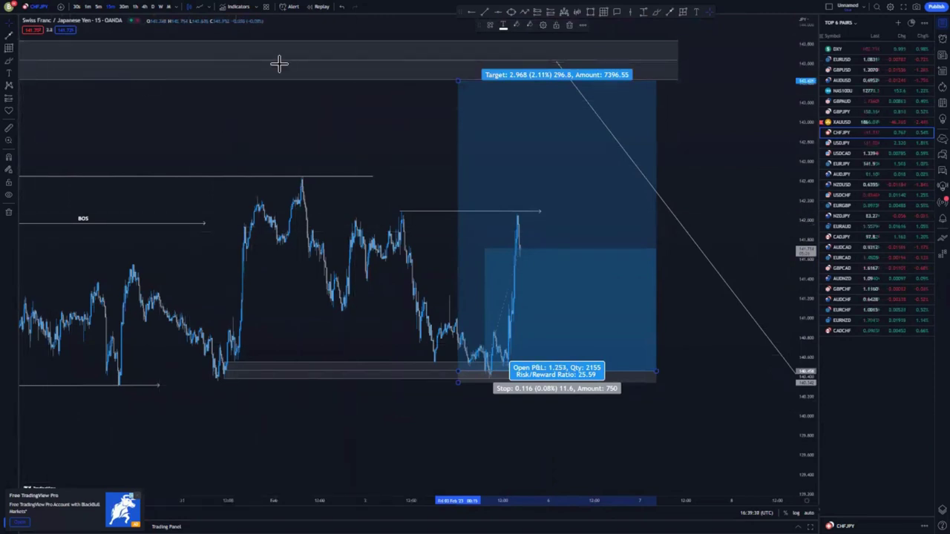
# Undo the long position changes, the switch to the 15-minute timeframe and the demand zone's move and edge adjustment.
pyautogui.click(343, 7)
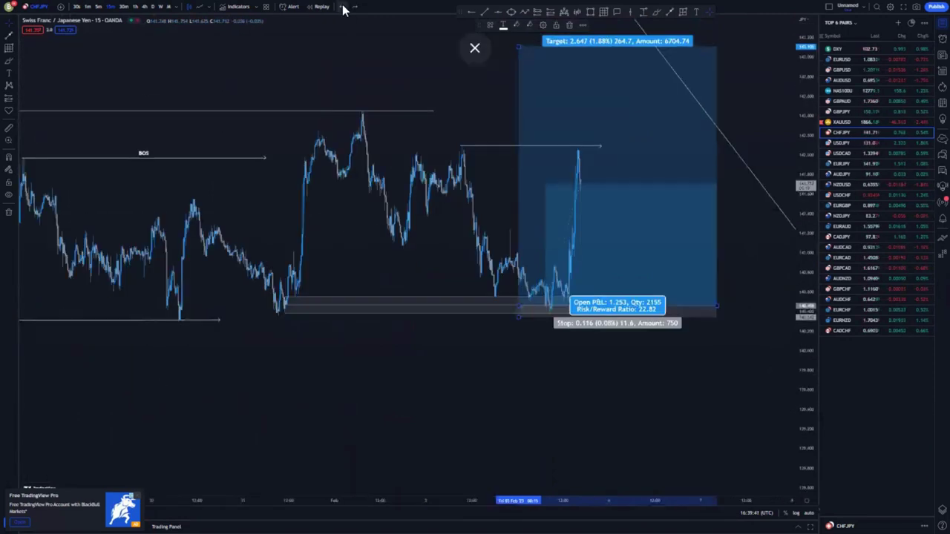
pyautogui.click(343, 9)
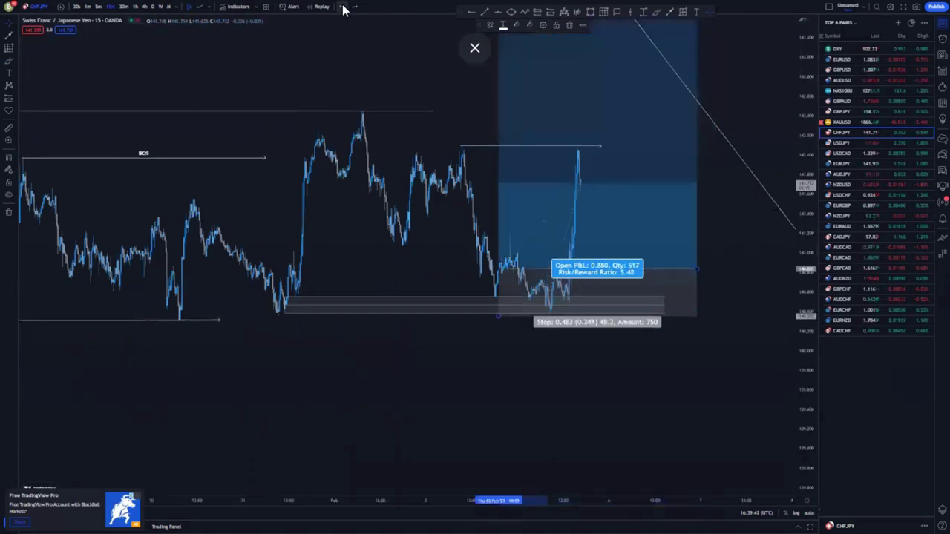
pyautogui.click(344, 9)
pyautogui.click(344, 9)
pyautogui.click(343, 9)
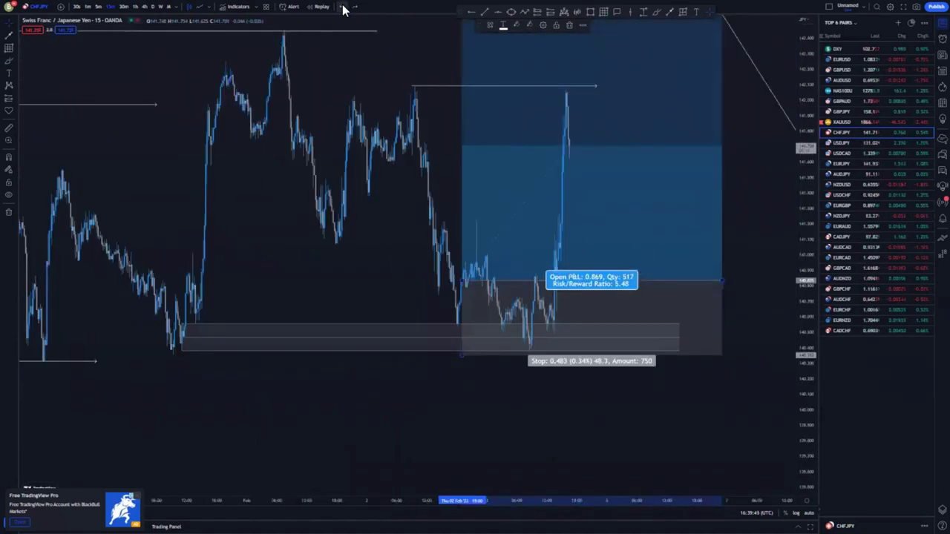
pyautogui.click(344, 9)
pyautogui.click(344, 8)
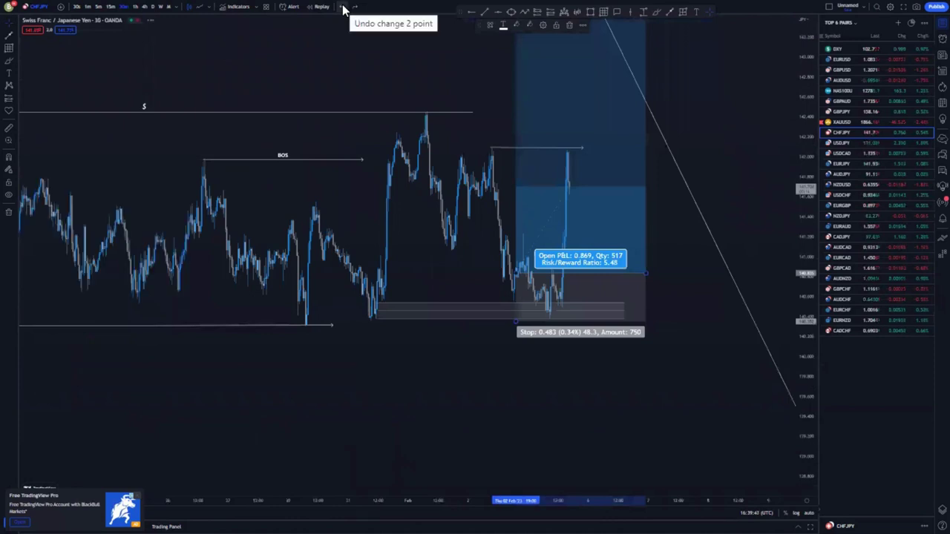
pyautogui.click(343, 9)
pyautogui.click(344, 9)
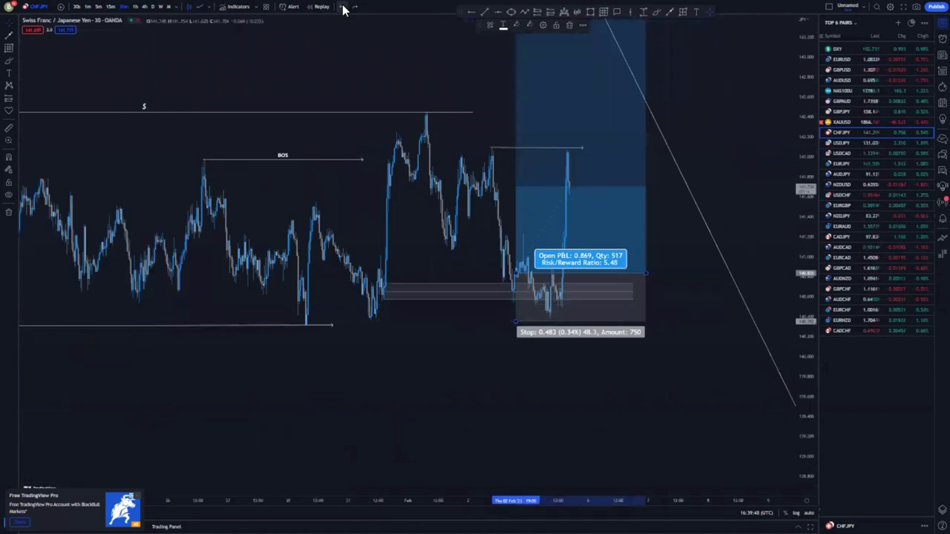
pyautogui.scroll(3, 449, 328)
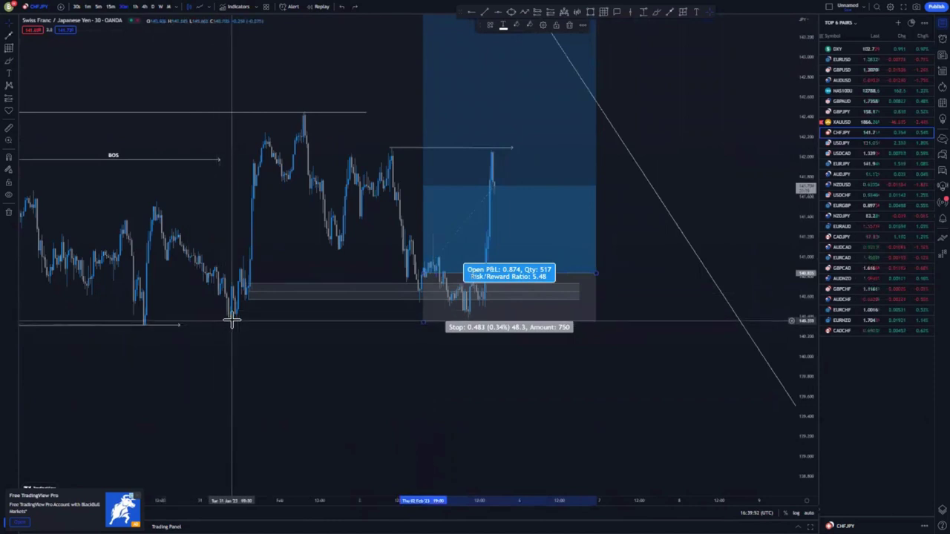
pyautogui.moveTo(492, 356); pyautogui.dragTo(470, 415)
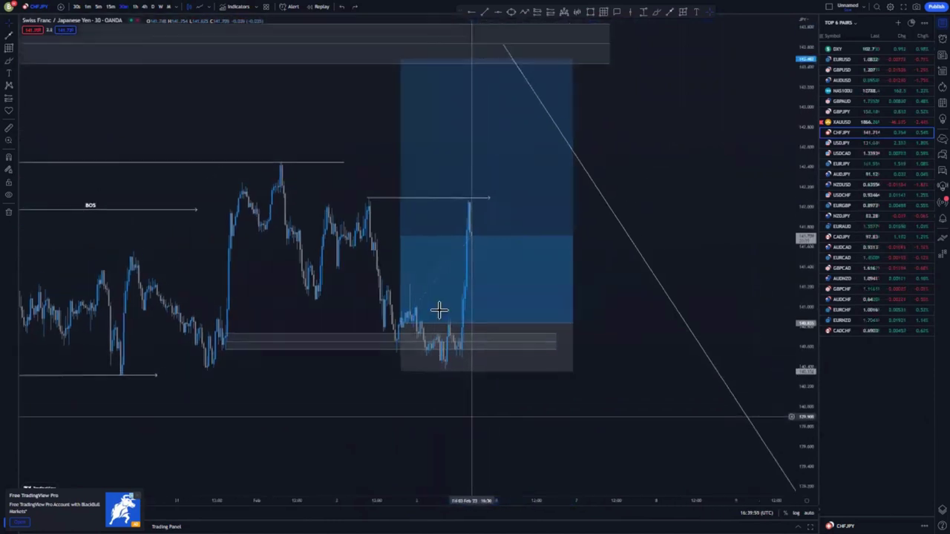